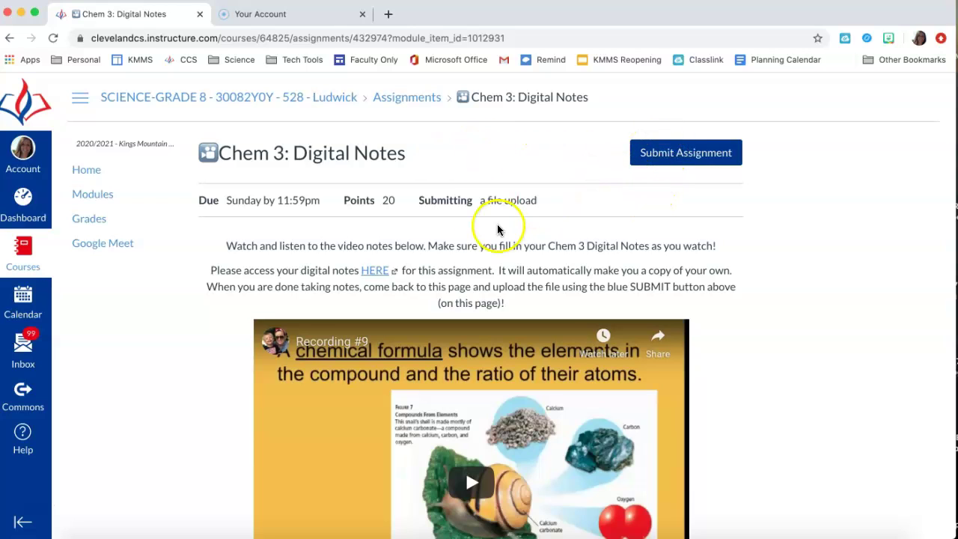
# Open the Chem 3 digital notes via the HERE link on the assignment page.
pyautogui.click(373, 271)
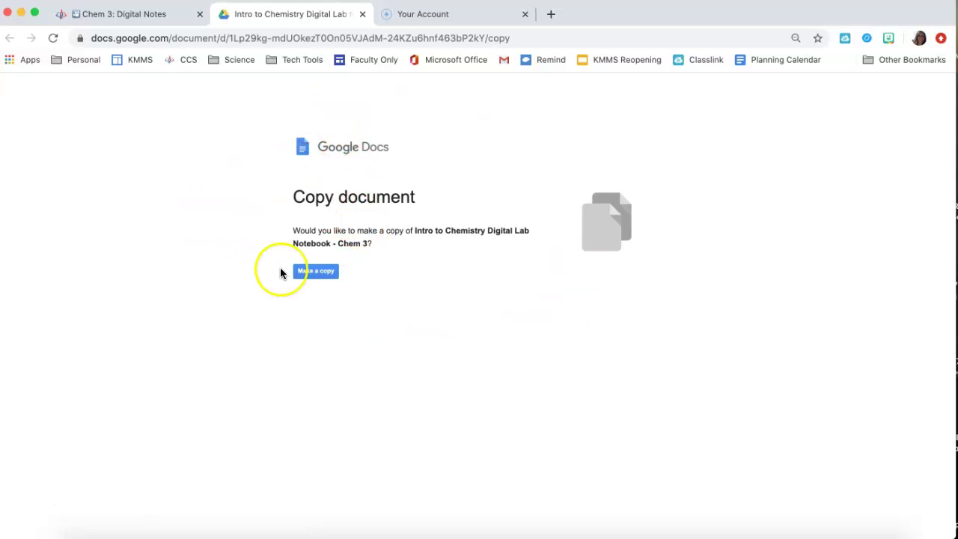
# Make a personal copy of the Intro to Chemistry Digital Lab Notebook - Chem 3.
pyautogui.click(312, 274)
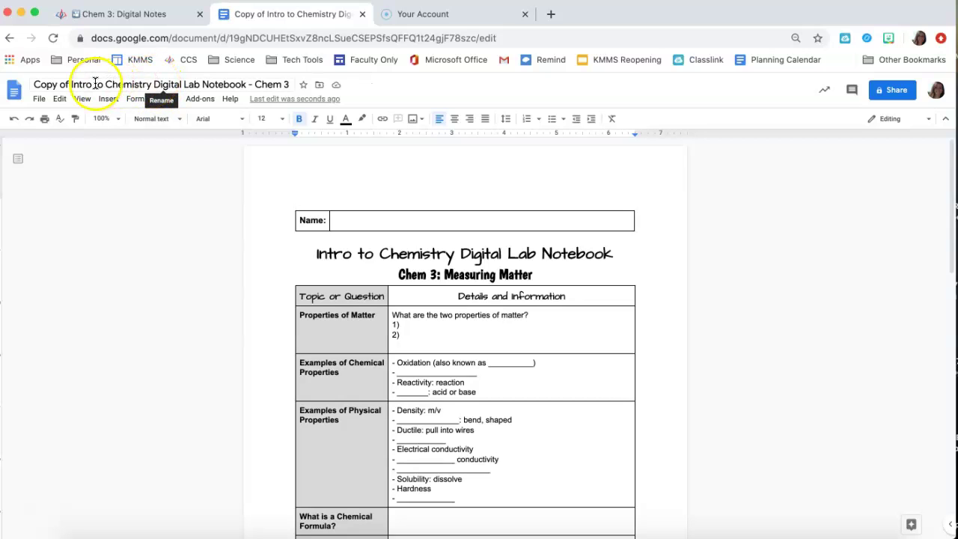
# Retitle the copy to the student's full name followed by 'Chem 3', removing 'Copy of' and the notebook wording.
pyautogui.click(33, 84)
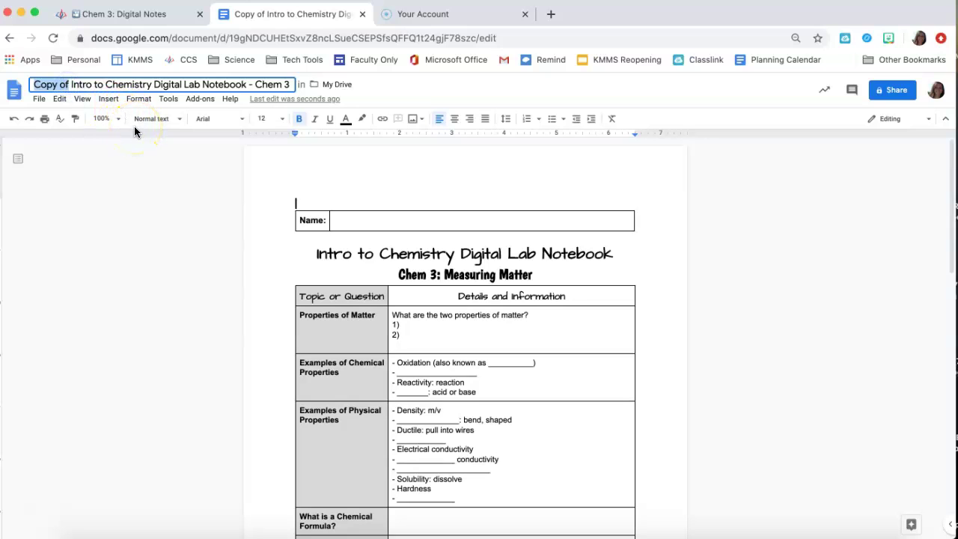
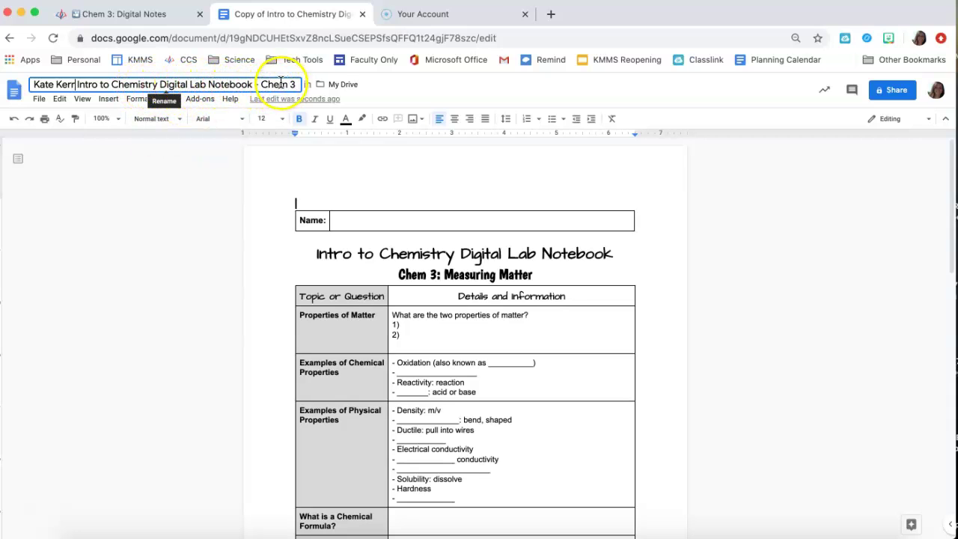
pyautogui.moveTo(78, 84)
pyautogui.mouseDown()
pyautogui.moveTo(176, 78)
pyautogui.moveTo(76, 82)
pyautogui.mouseUp()
pyautogui.moveTo(150, 80); pyautogui.dragTo(260, 83)
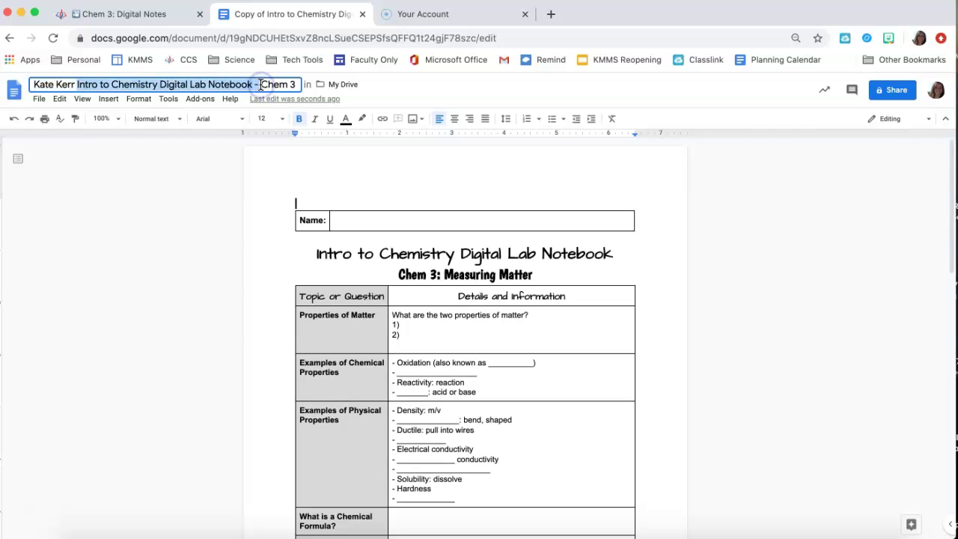
pyautogui.press('BackSpace')
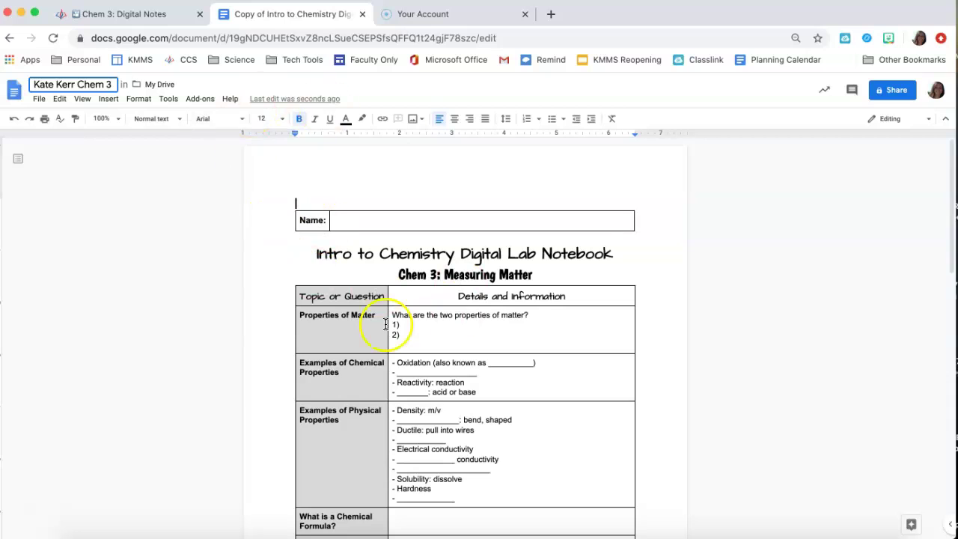
pyautogui.click(78, 84)
pyautogui.press('Return')
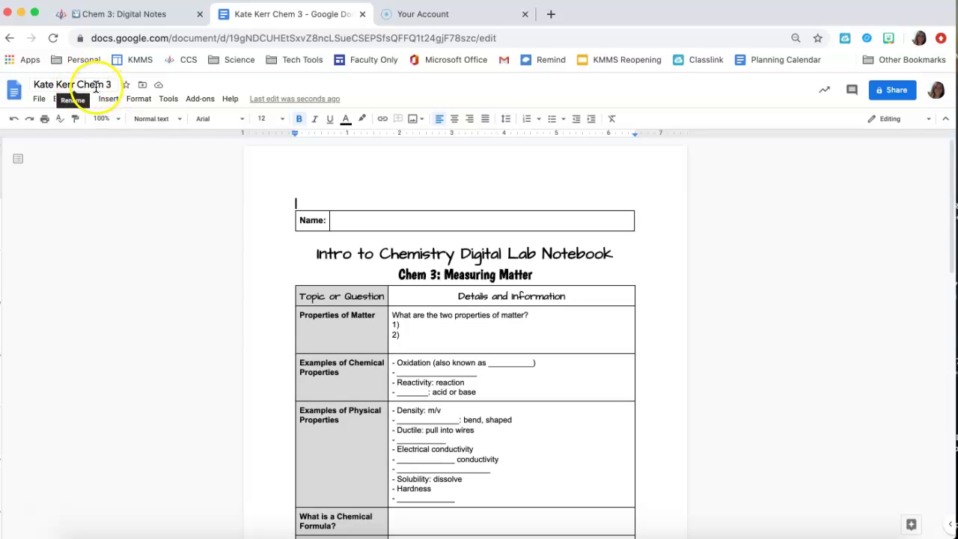
# Add a red test line above the Name table, then go back to the Chem 3 Canvas tab.
pyautogui.click(315, 200)
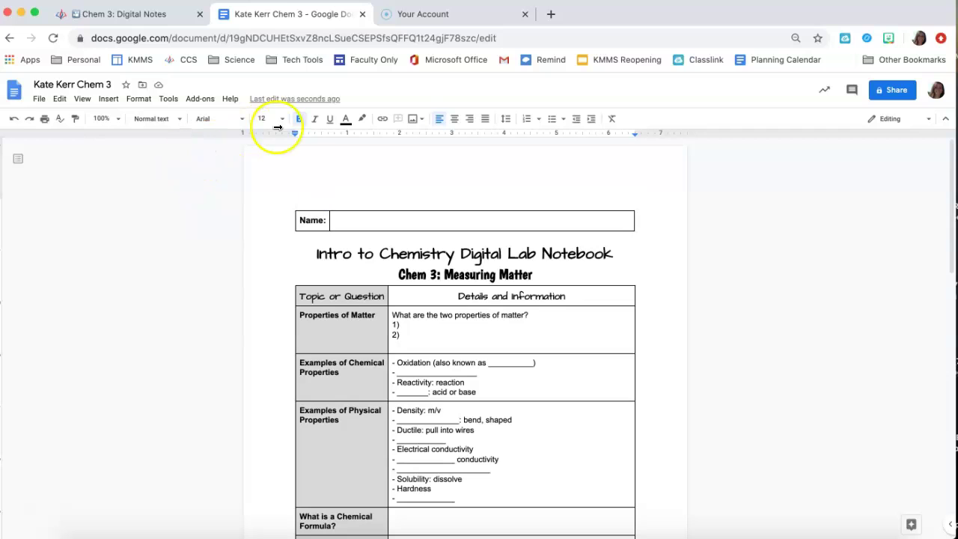
pyautogui.click(346, 120)
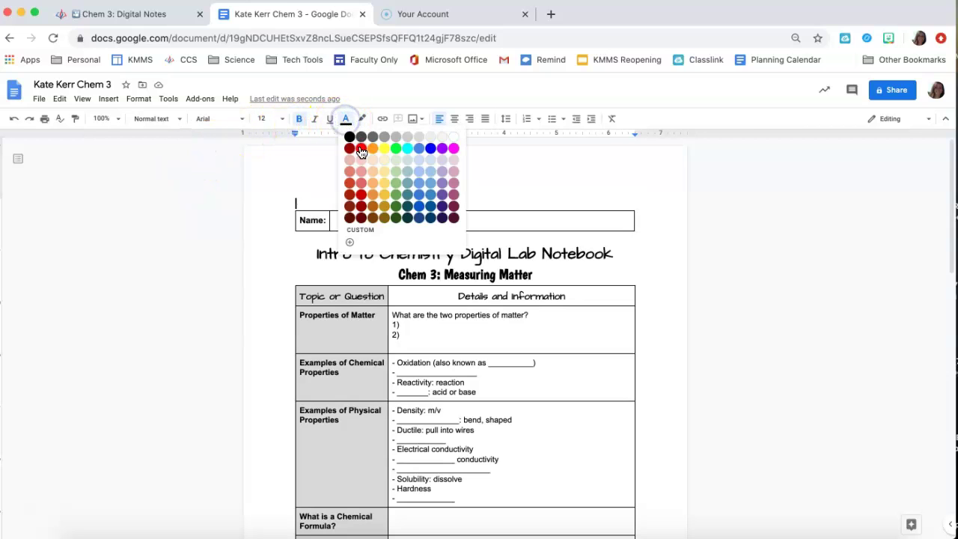
pyautogui.click(361, 149)
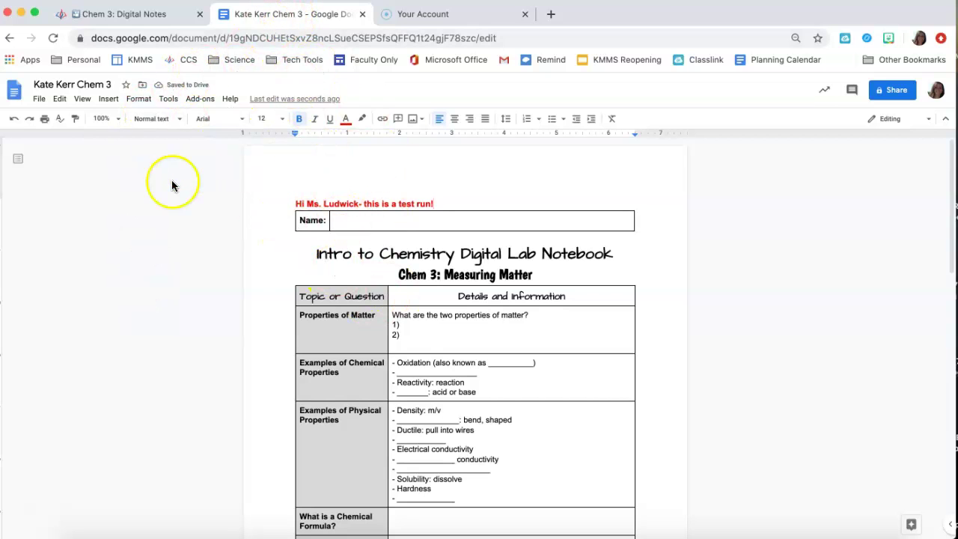
pyautogui.click(123, 16)
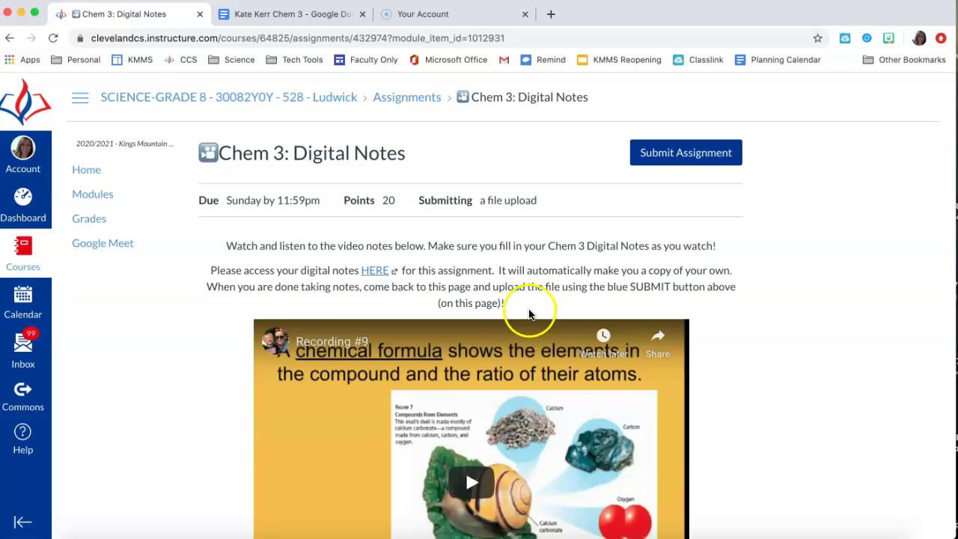
# Start the assignment submission and choose the Google Drive submission option.
pyautogui.scroll(-5, 554, 352)
pyautogui.scroll(5, 576, 376)
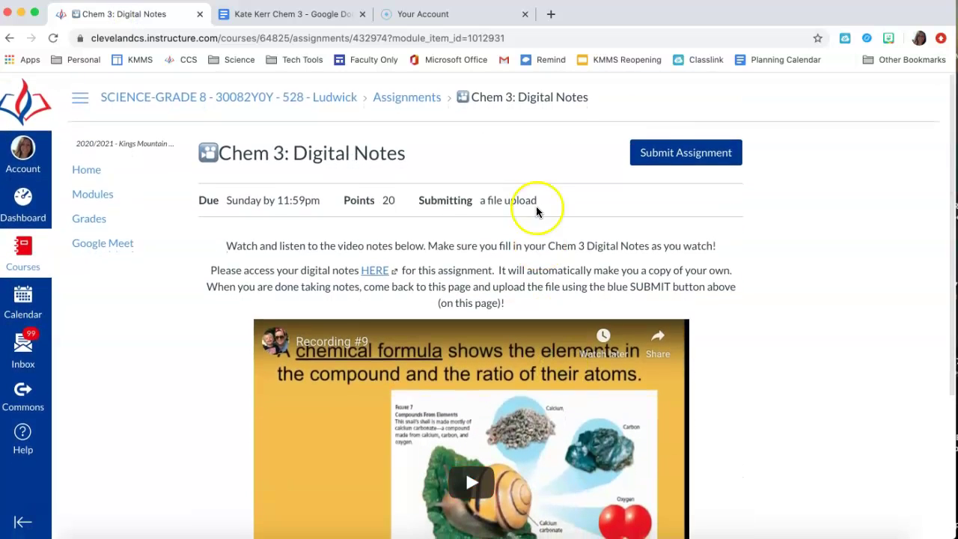
pyautogui.click(649, 153)
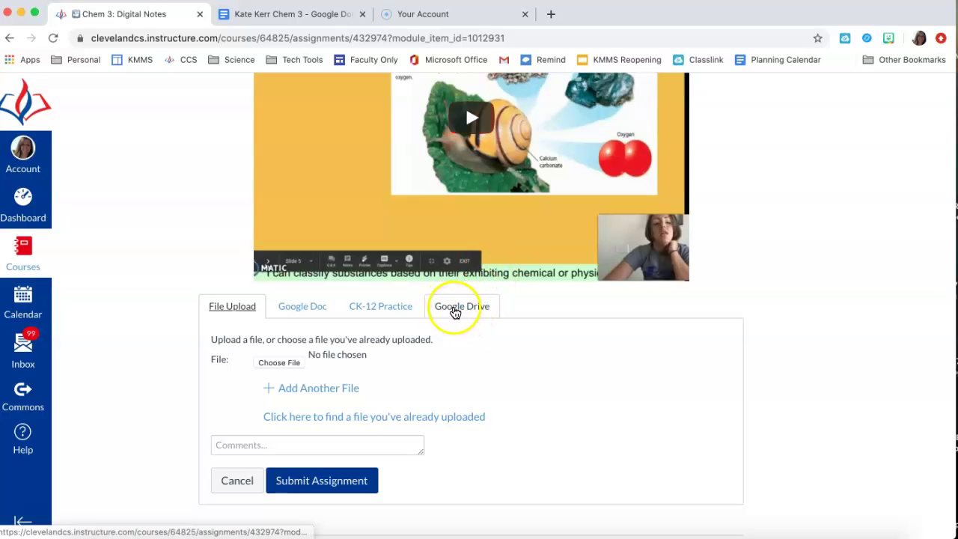
pyautogui.click(448, 309)
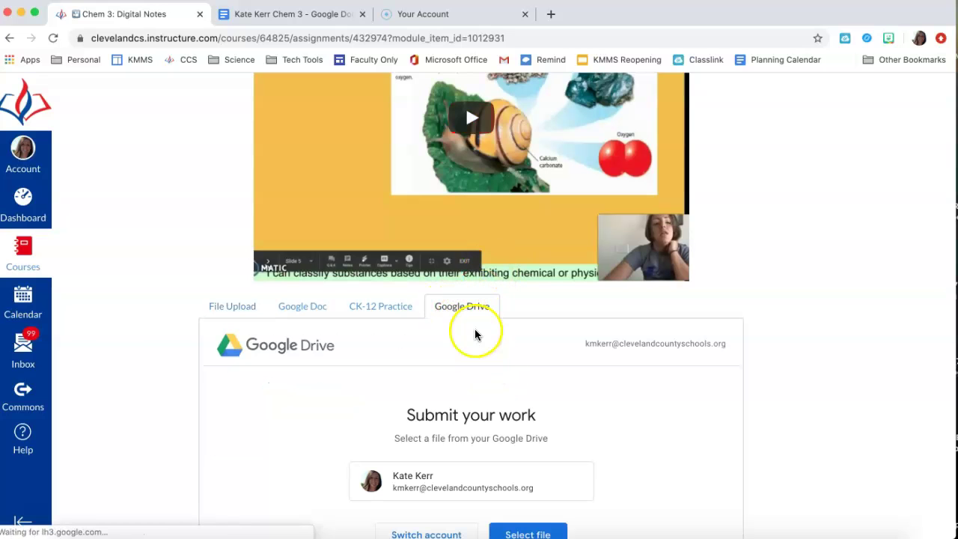
pyautogui.scroll(-3, 457, 434)
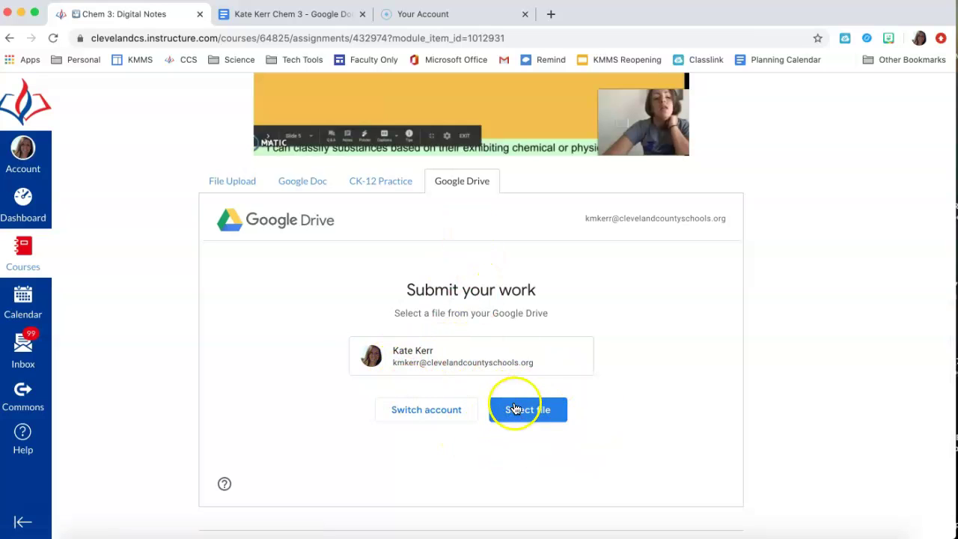
pyautogui.scroll(2, 504, 342)
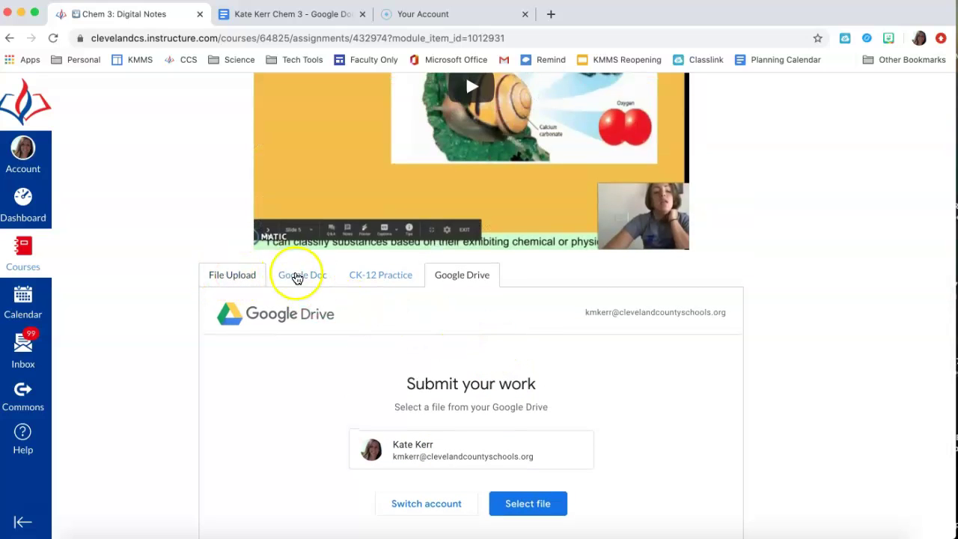
# Switch the submission to the Google Doc option and scroll through the Drive file list.
pyautogui.click(302, 278)
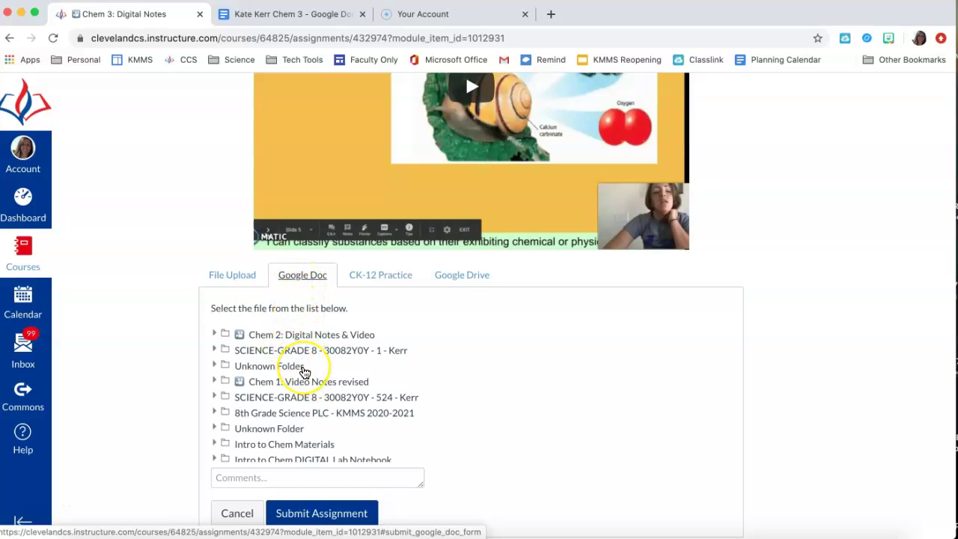
pyautogui.scroll(-3, 305, 372)
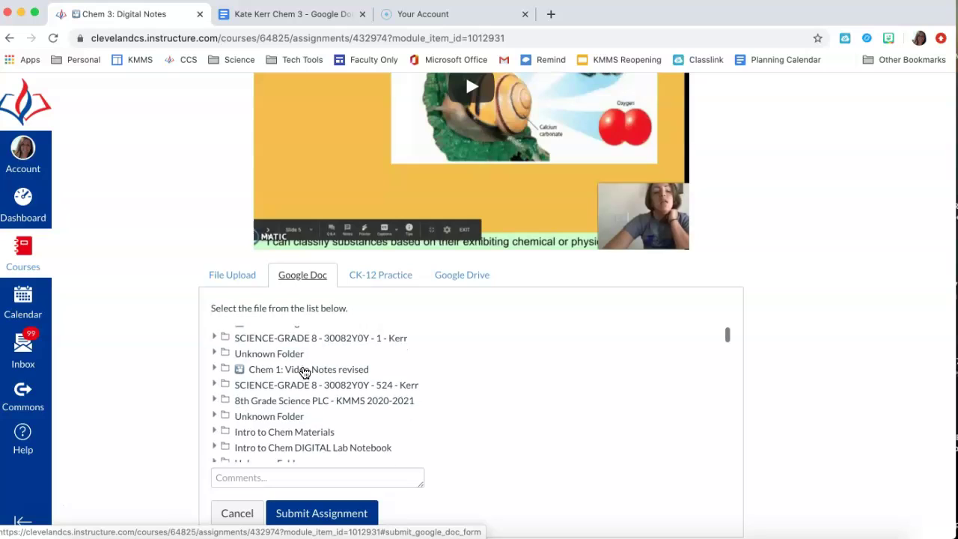
pyautogui.scroll(-2, 305, 372)
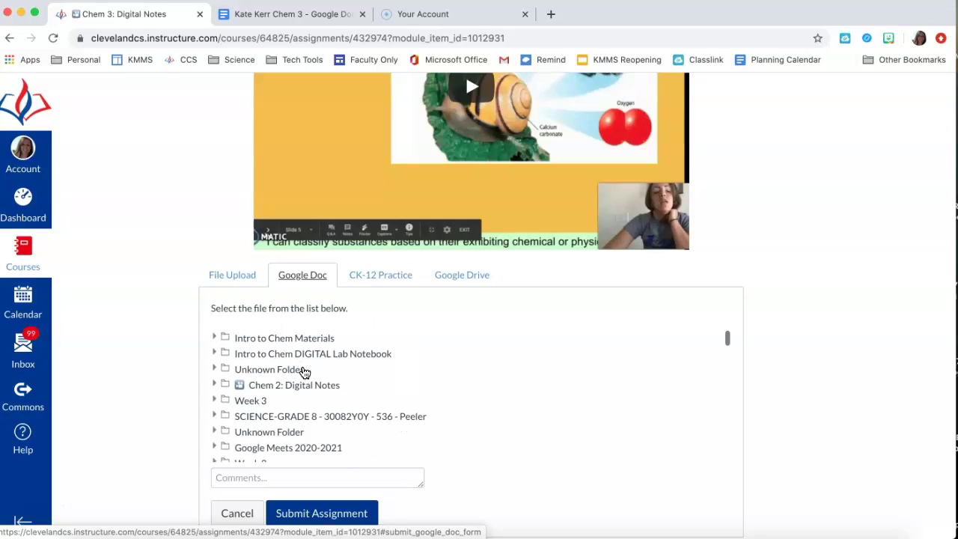
pyautogui.scroll(-5, 304, 372)
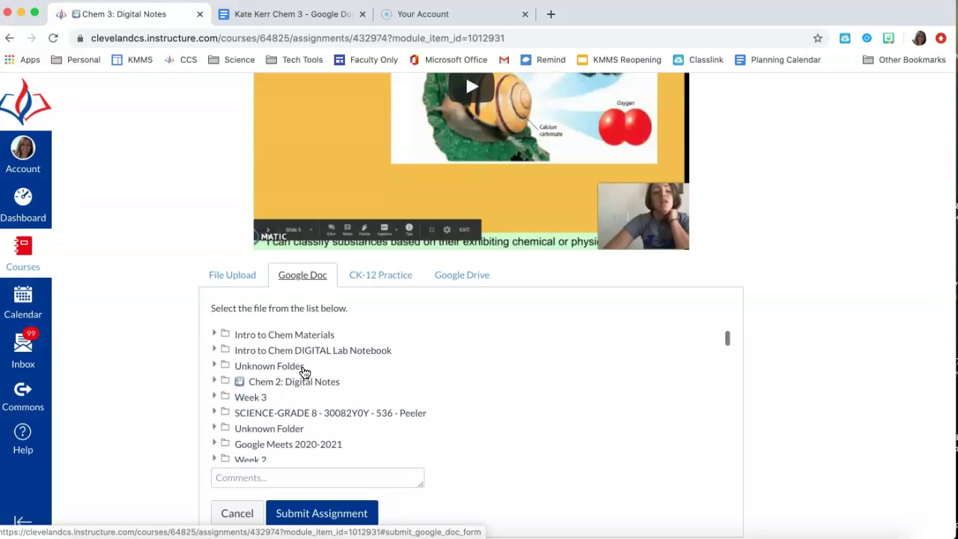
pyautogui.scroll(-5, 304, 371)
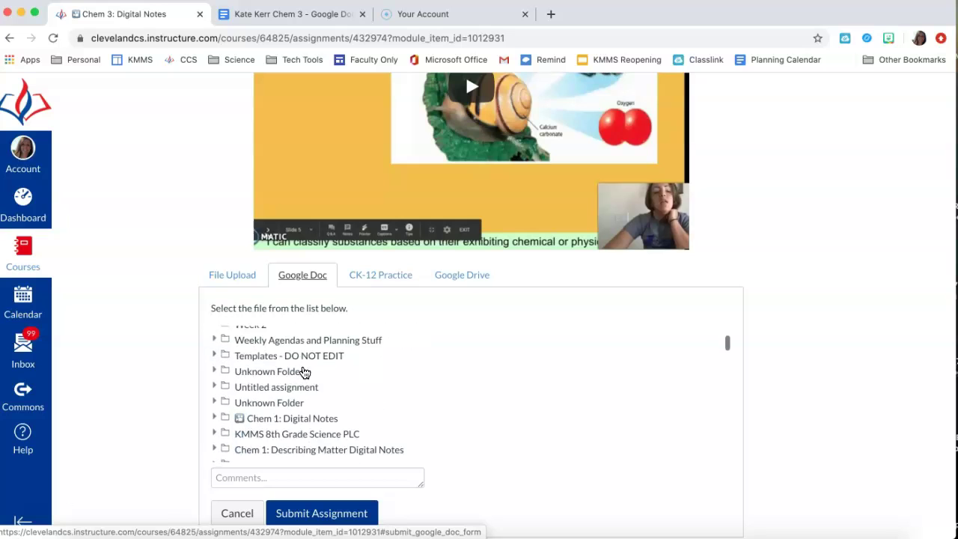
pyautogui.scroll(-6, 305, 371)
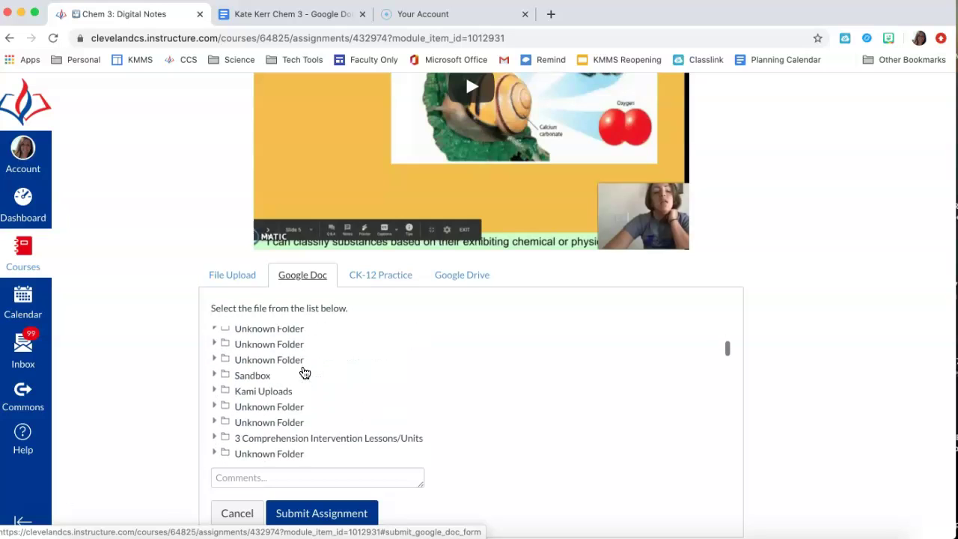
pyautogui.scroll(-4, 305, 371)
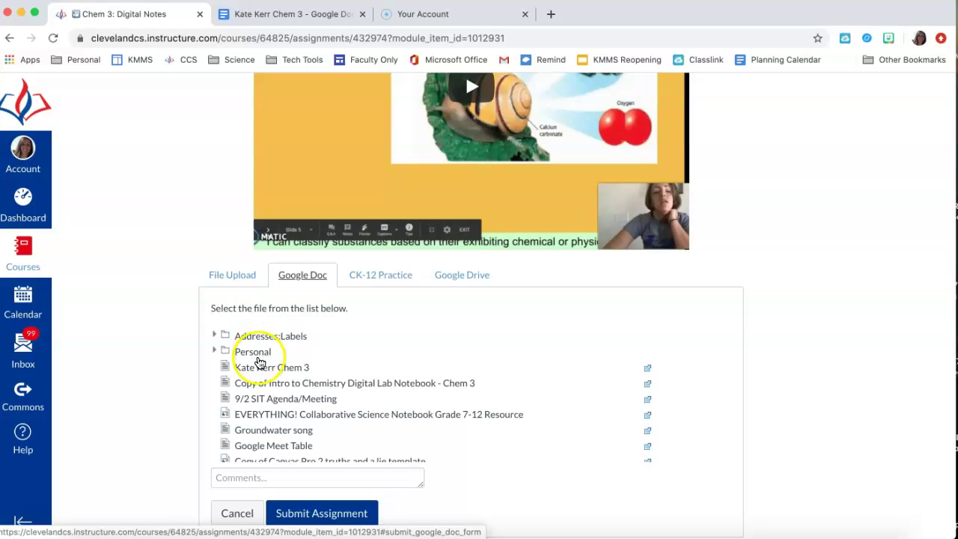
# Check the Personal and Unknown folders, then select the renamed Chem 3 notes document.
pyautogui.click(214, 352)
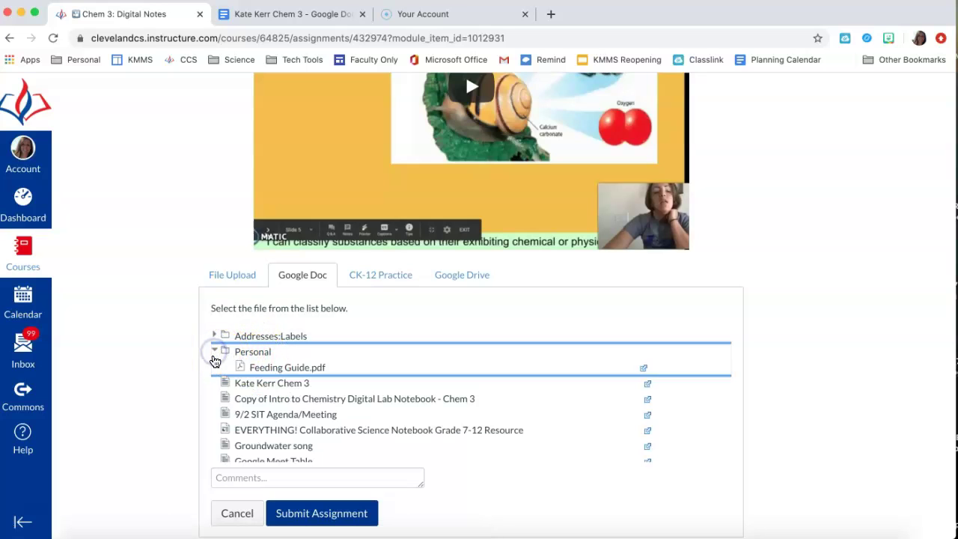
pyautogui.click(214, 352)
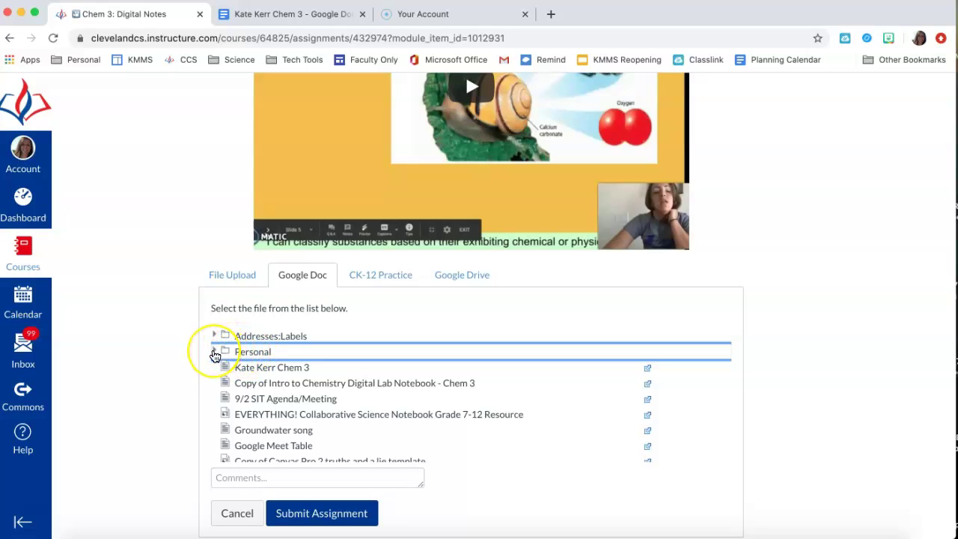
pyautogui.click(215, 353)
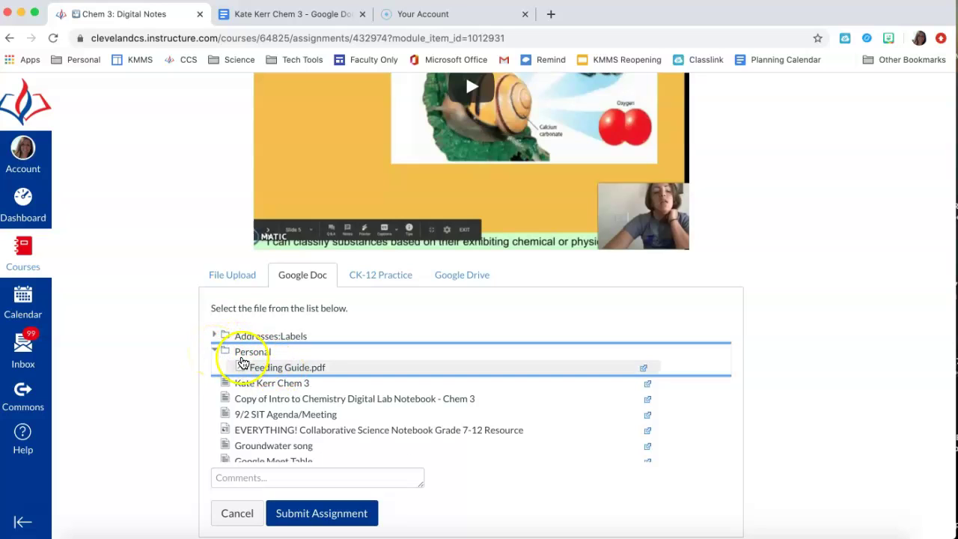
pyautogui.click(214, 352)
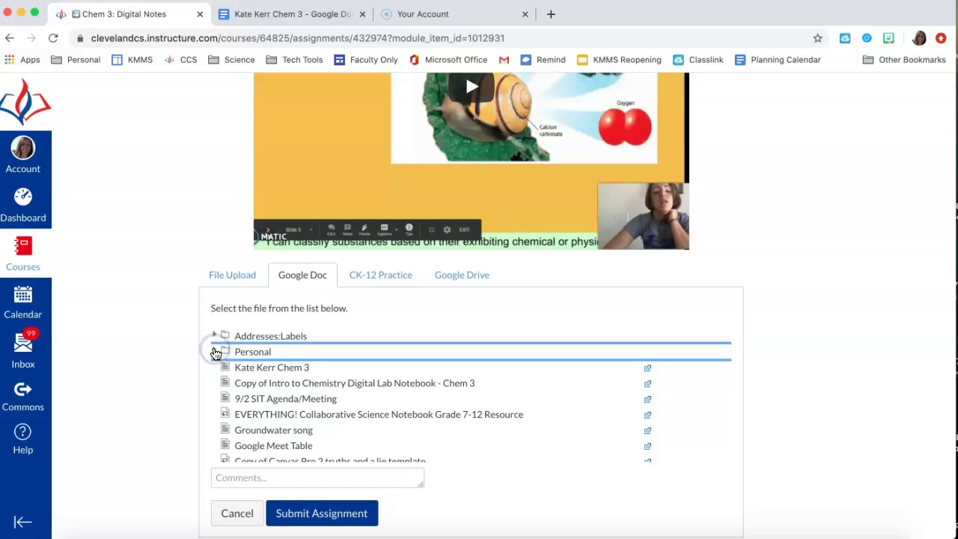
pyautogui.scroll(-3, 272, 402)
pyautogui.scroll(-3, 272, 402)
pyautogui.scroll(6, 273, 402)
pyautogui.scroll(5, 272, 402)
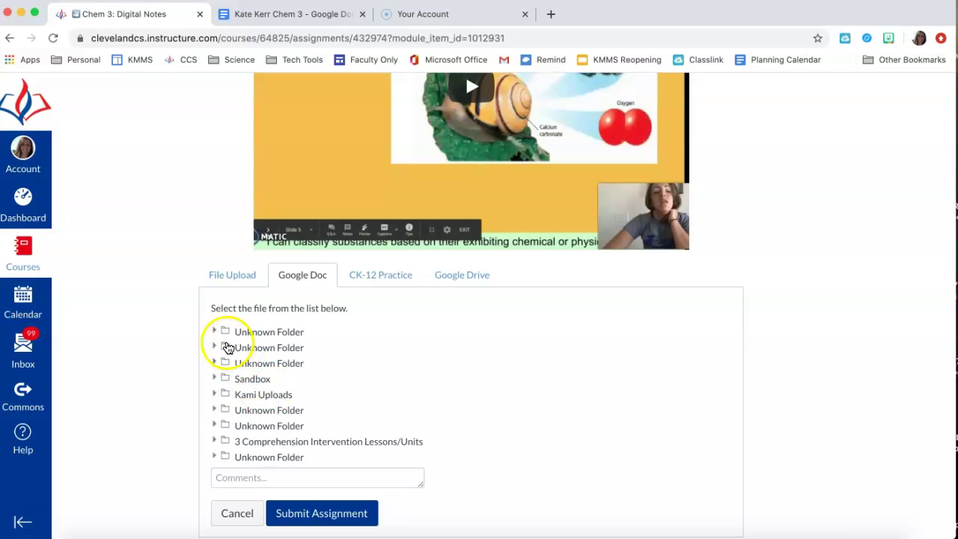
pyautogui.scroll(3, 226, 397)
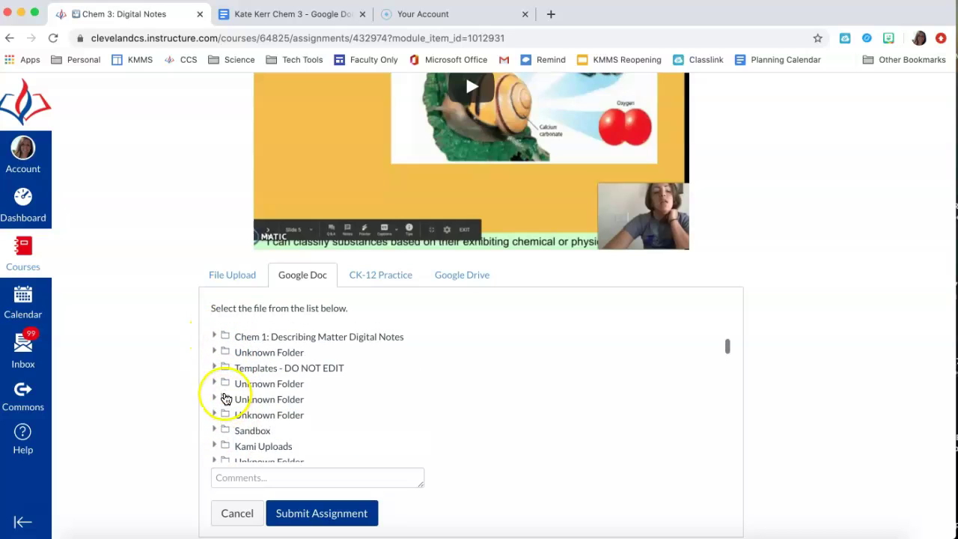
pyautogui.click(214, 384)
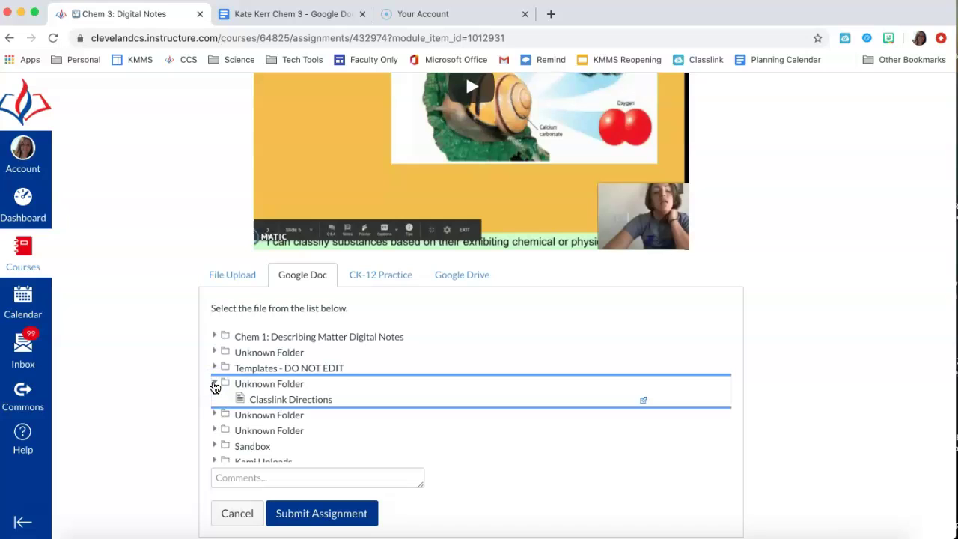
pyautogui.click(214, 384)
pyautogui.scroll(-10, 262, 384)
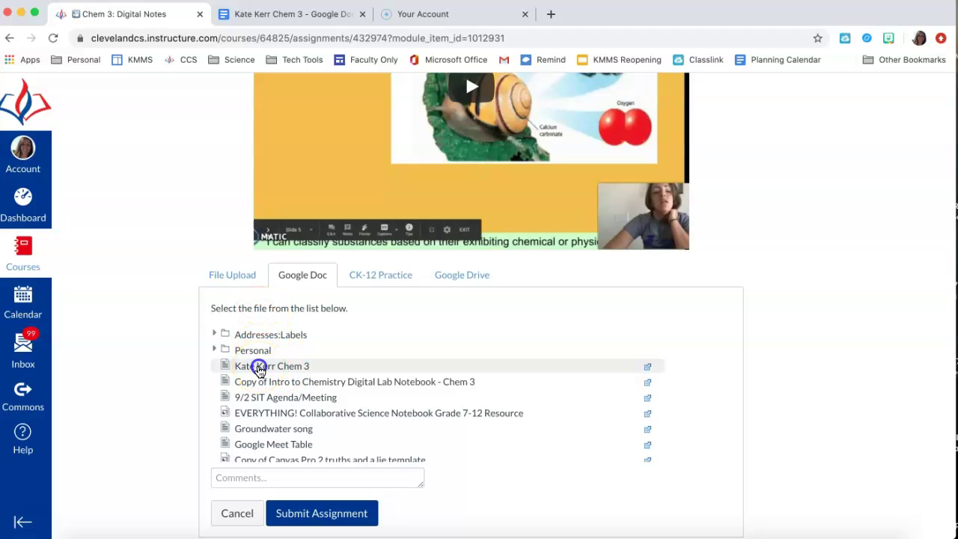
pyautogui.click(258, 368)
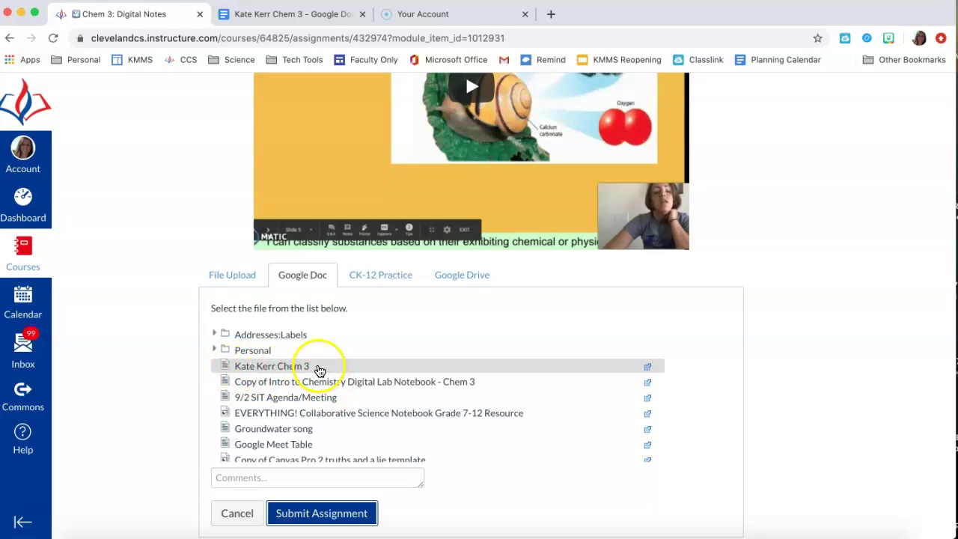
# Submit the selected Chem 3 document and confirm the assignment shows Submitted! with the .docx attached.
pyautogui.click(317, 515)
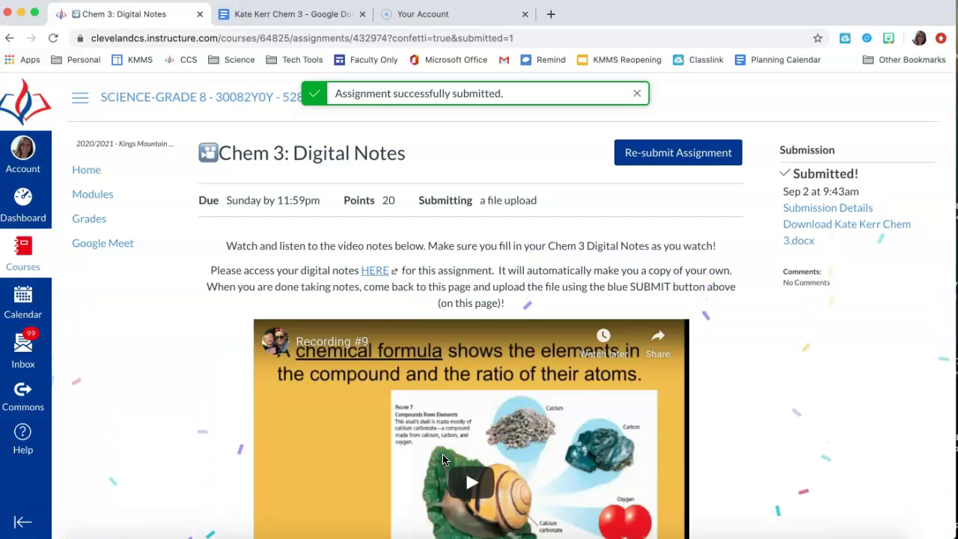
pyautogui.click(603, 358)
pyautogui.scroll(-3, 573, 301)
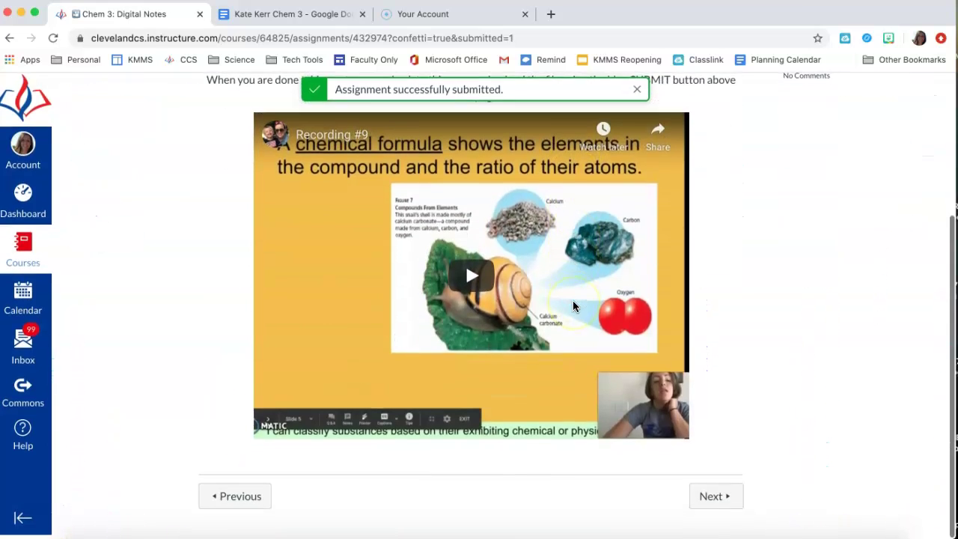
pyautogui.scroll(3, 573, 302)
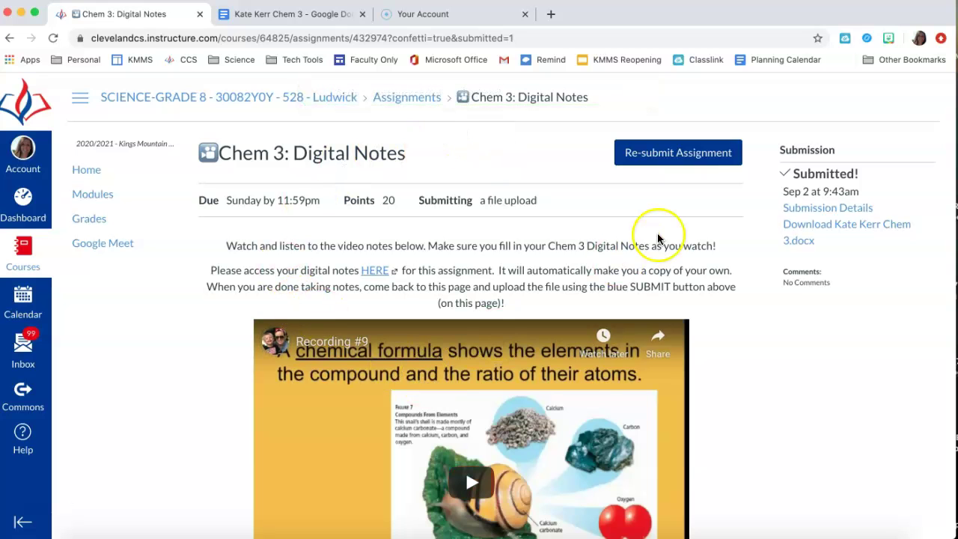
pyautogui.scroll(-5, 658, 238)
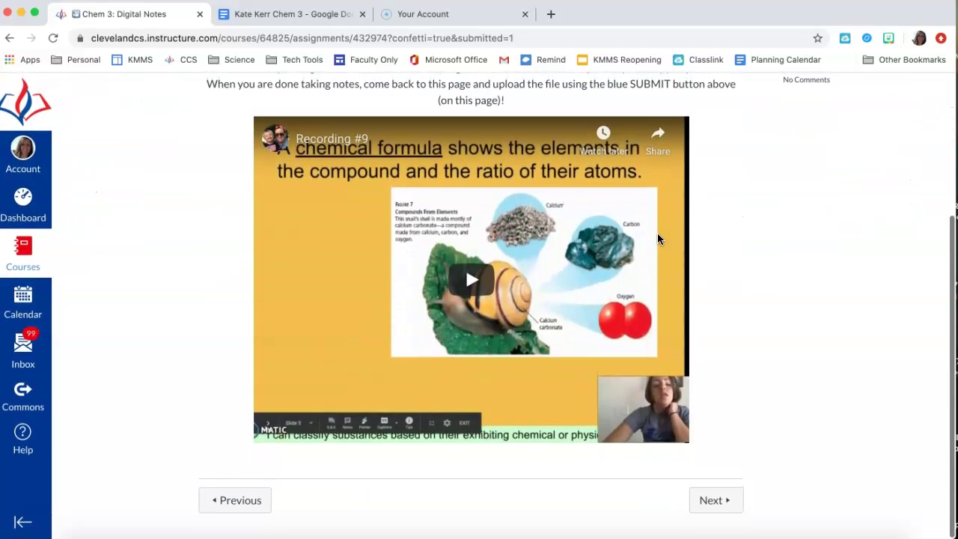